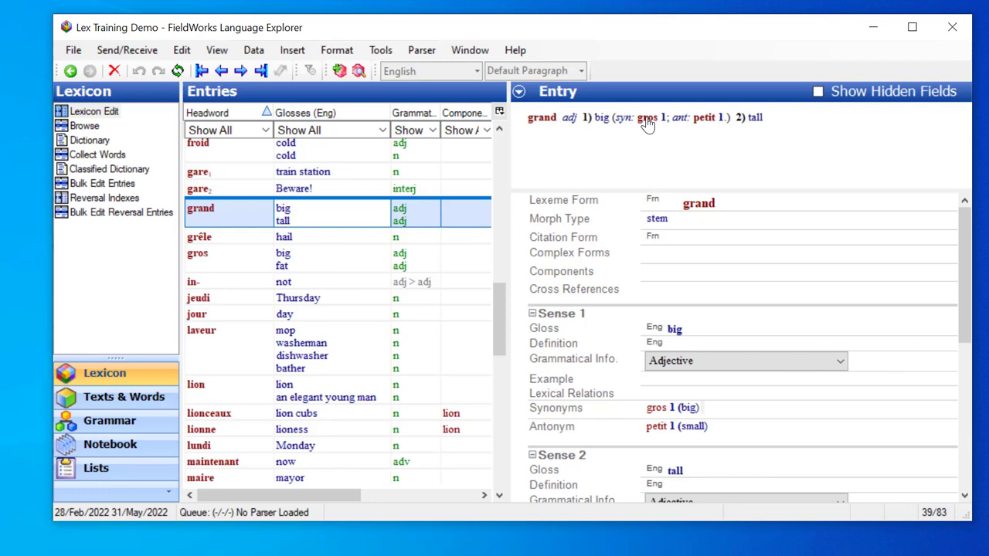
# - Open the dictionary view configuration from grand's synonym reference and compare the relation types listed under Lexical Relations and Cross References
pyautogui.rightClick(647, 124)
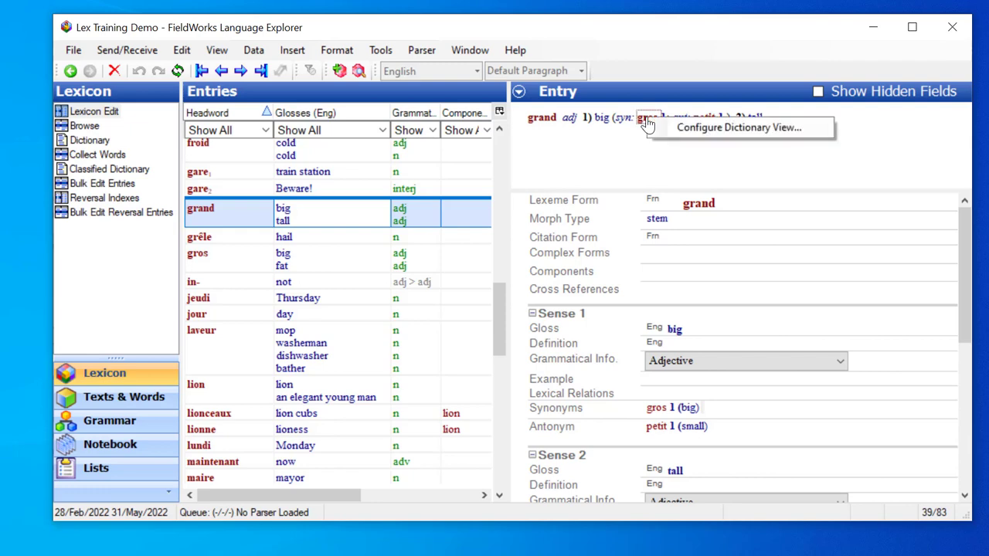
pyautogui.click(684, 137)
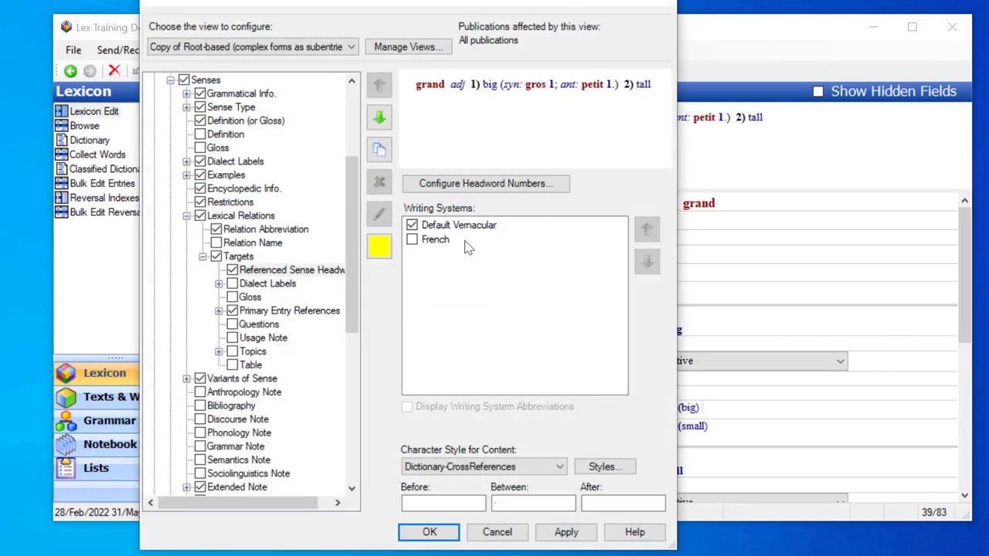
pyautogui.click(232, 217)
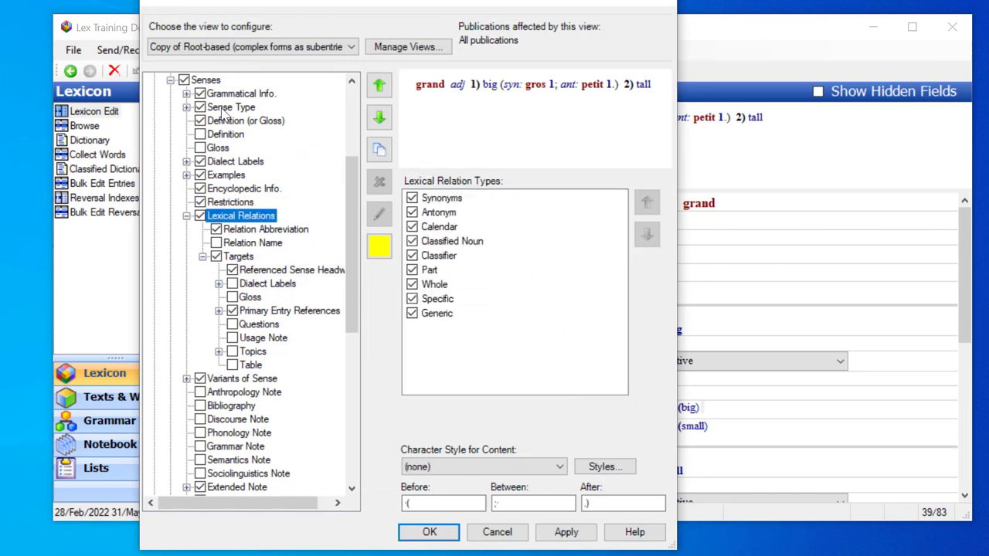
pyautogui.moveTo(350, 247); pyautogui.dragTo(363, 181)
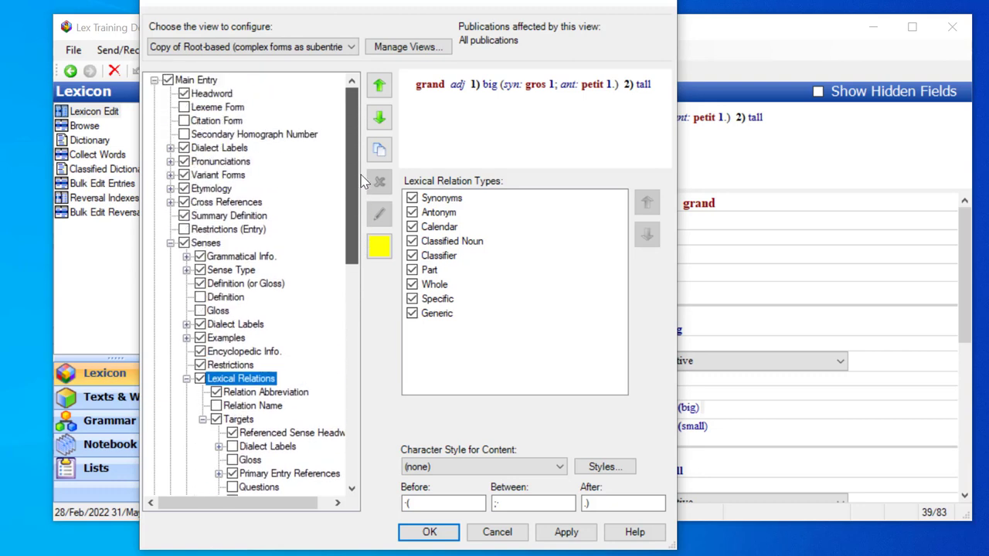
pyautogui.click(231, 204)
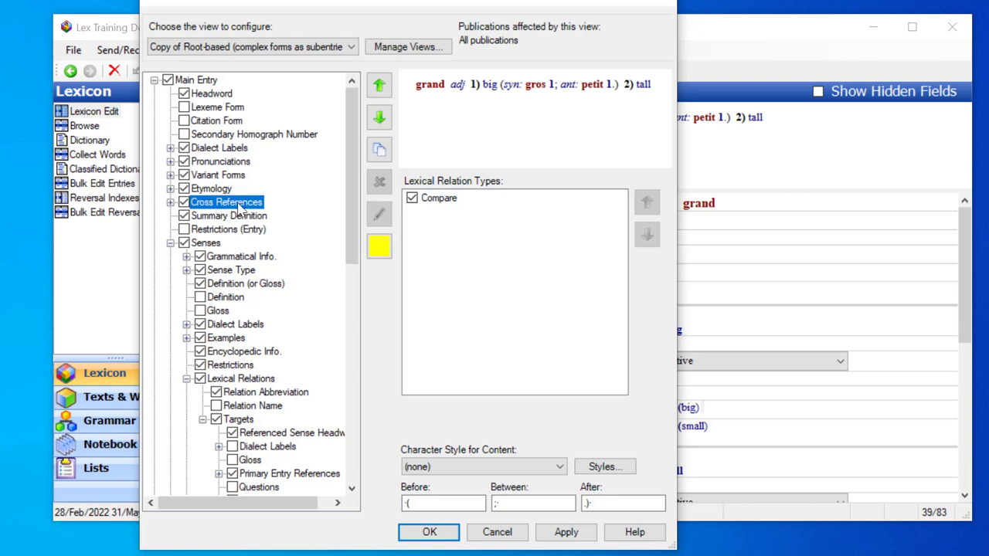
pyautogui.click(239, 379)
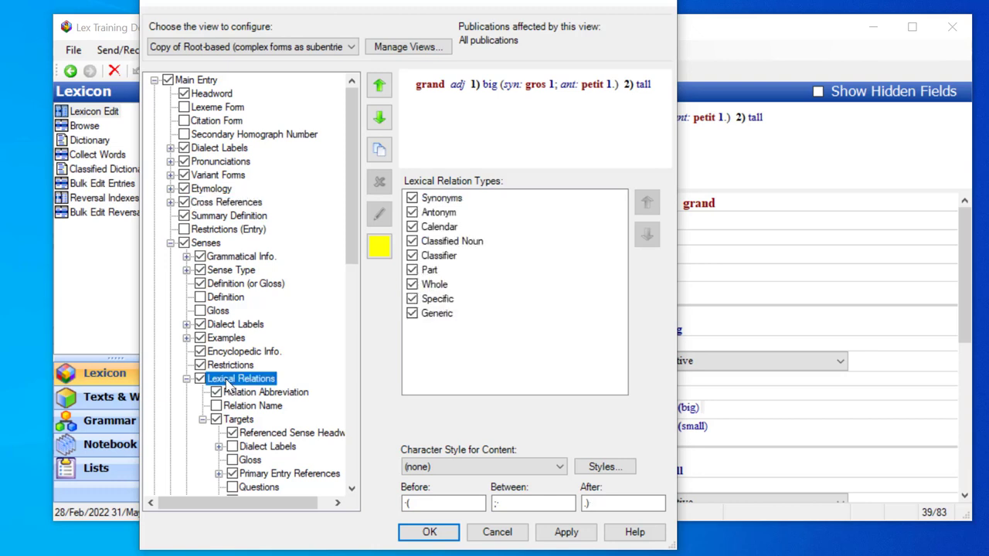
pyautogui.click(223, 203)
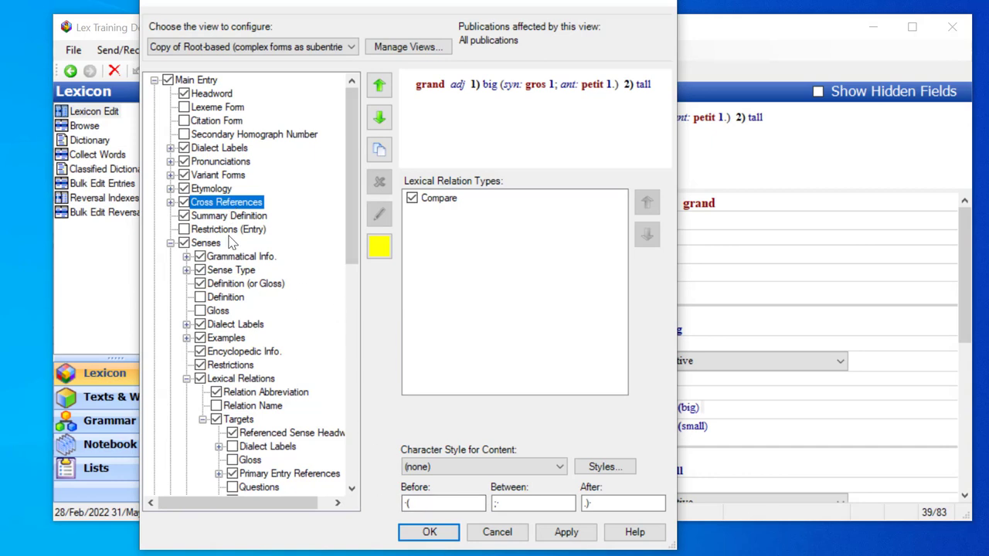
pyautogui.click(241, 380)
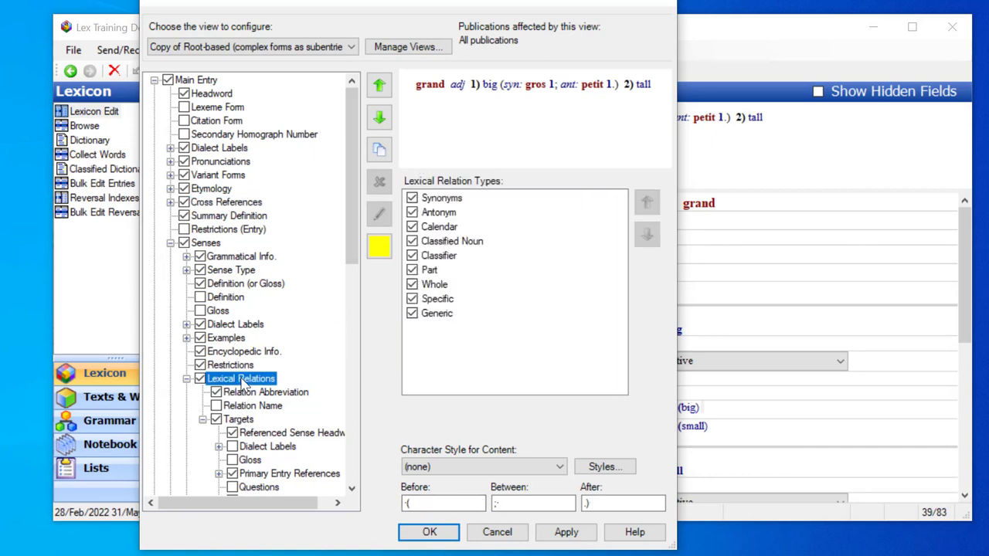
pyautogui.click(410, 502)
# - Include the Gloss of the Targets under the senses' Lexical Relations in the dictionary view, and accept the configuration
pyautogui.moveTo(352, 236); pyautogui.dragTo(357, 309)
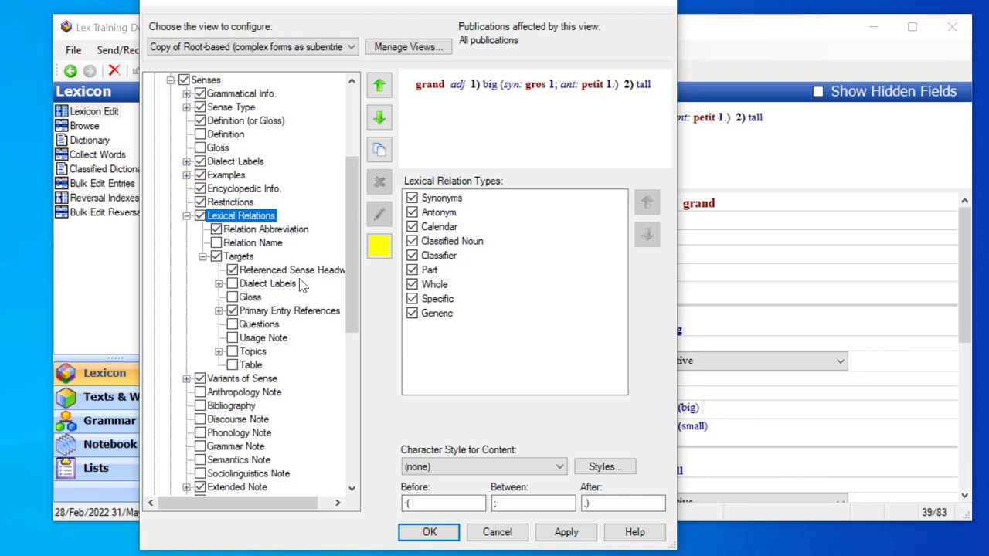
pyautogui.click(270, 275)
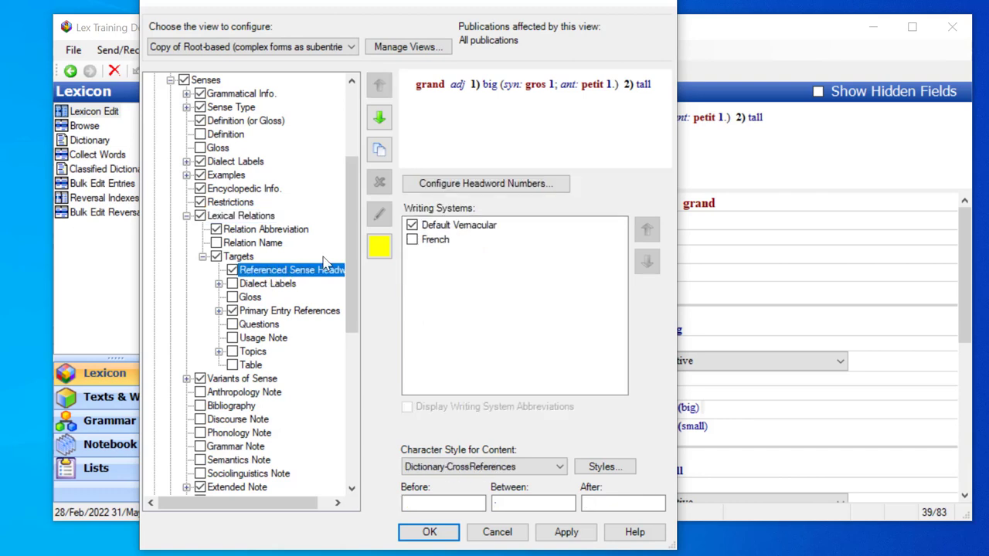
pyautogui.click(378, 246)
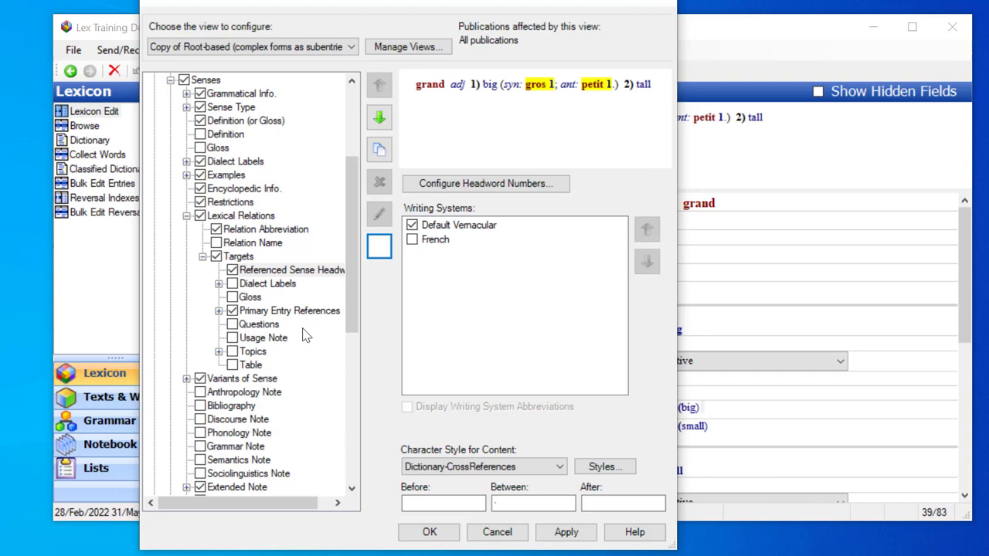
pyautogui.click(252, 298)
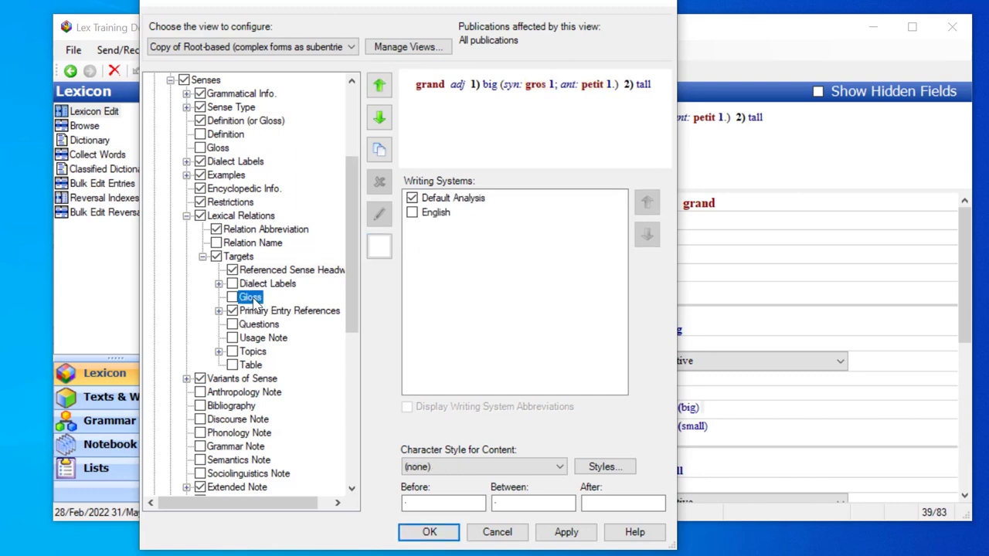
pyautogui.click(231, 298)
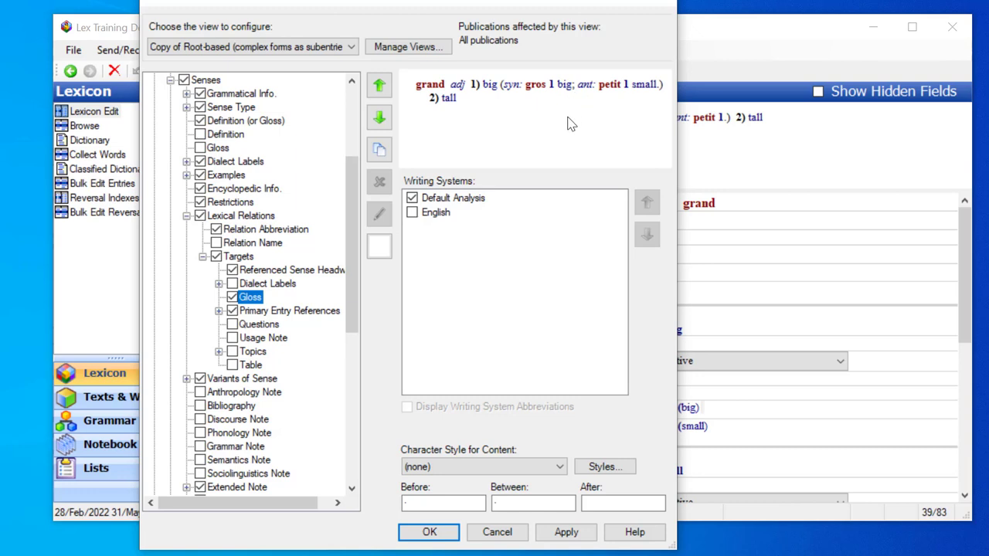
pyautogui.click(430, 530)
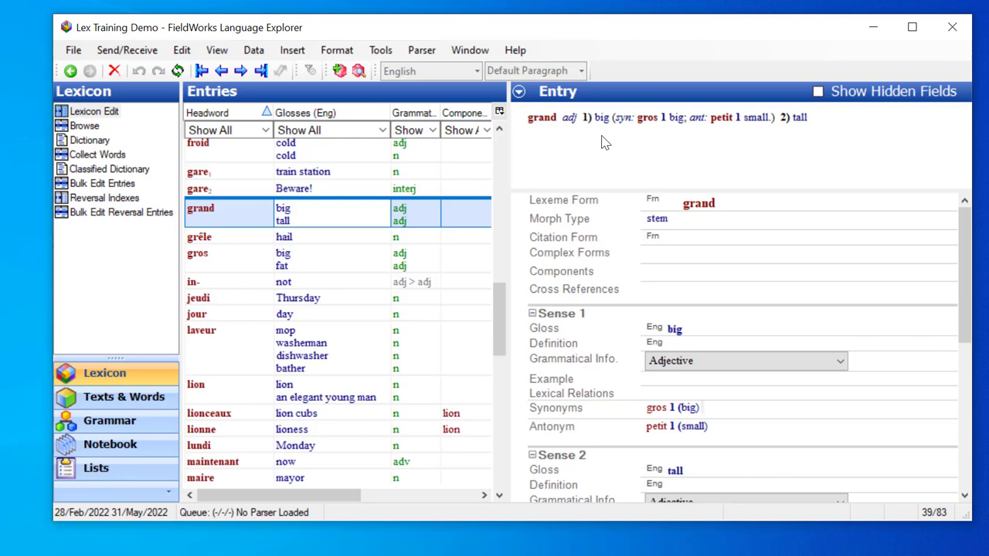
# - From the pleuvoir entry, configure the dictionary view to include the Summary Definition of Cross References targets
pyautogui.moveTo(498, 305); pyautogui.dragTo(518, 382)
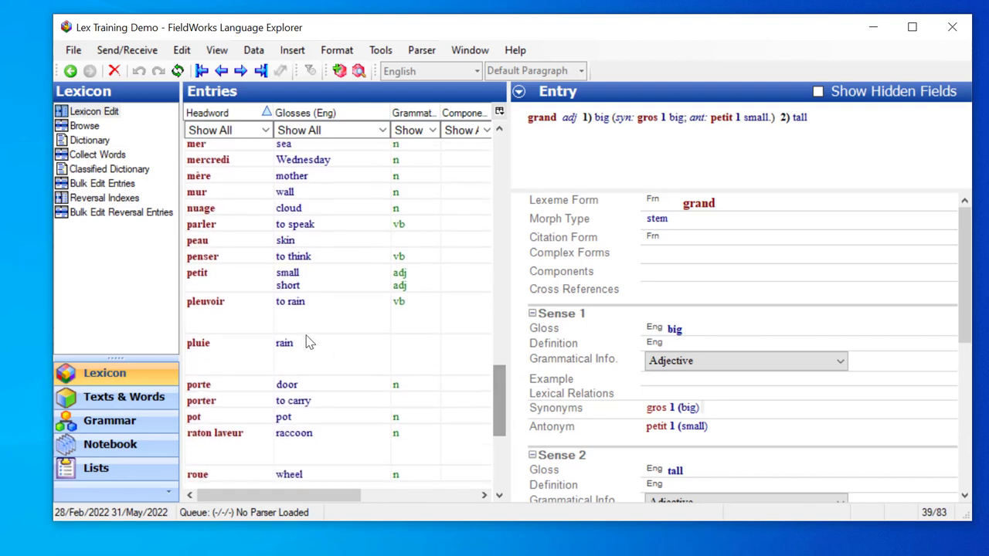
pyautogui.click(217, 321)
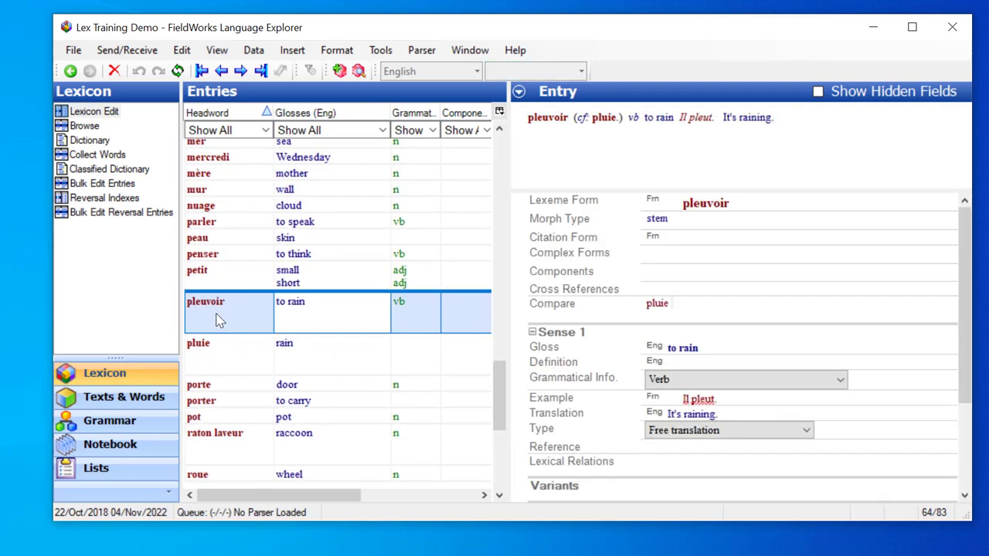
pyautogui.rightClick(602, 124)
pyautogui.click(639, 136)
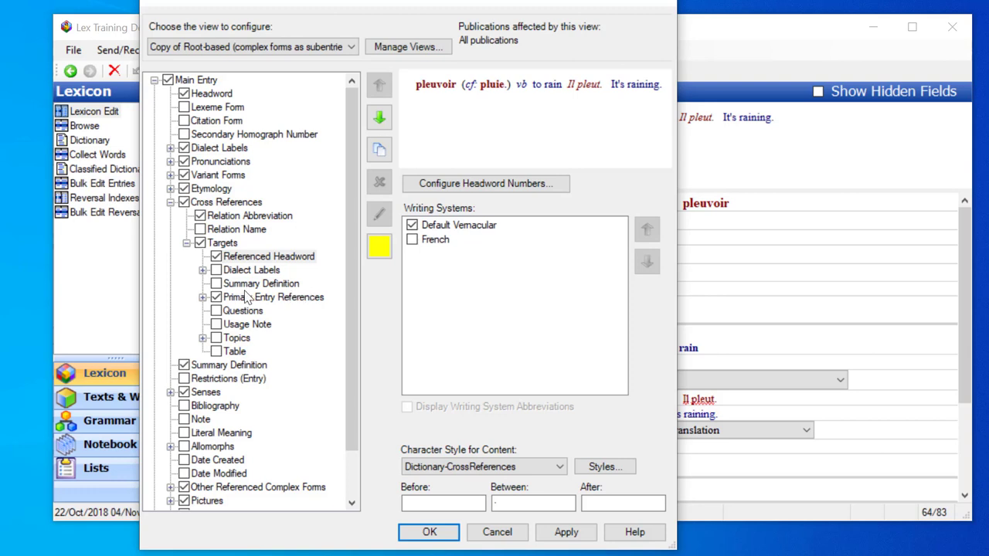
pyautogui.click(219, 286)
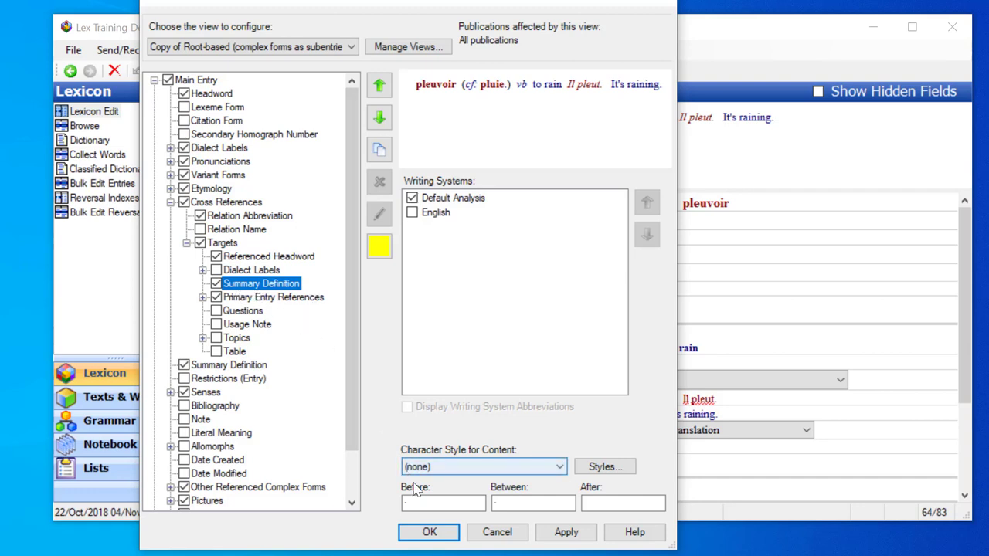
pyautogui.click(429, 533)
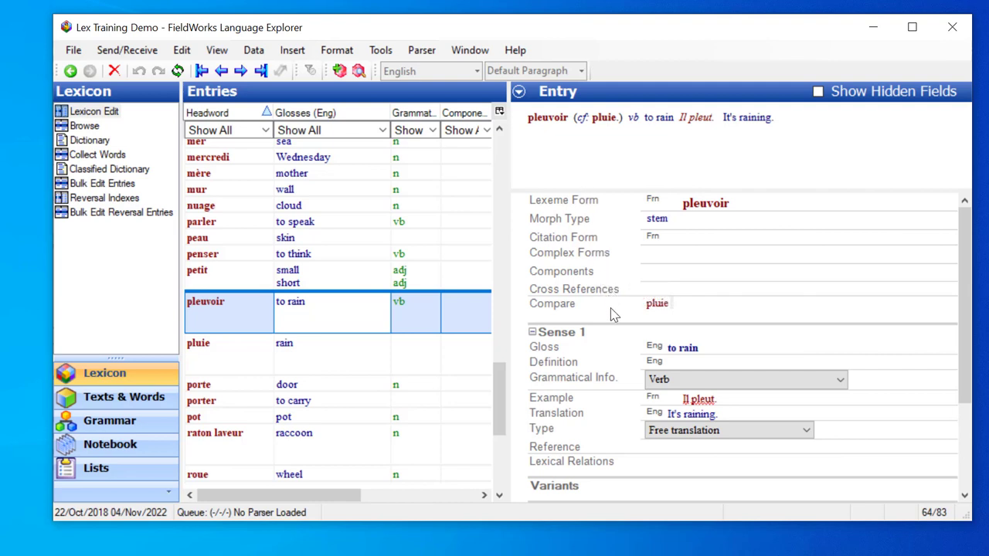
# - Show the hidden fields of the pleuvoir entry and check the field visibility options of its Summary Definition
pyautogui.click(817, 92)
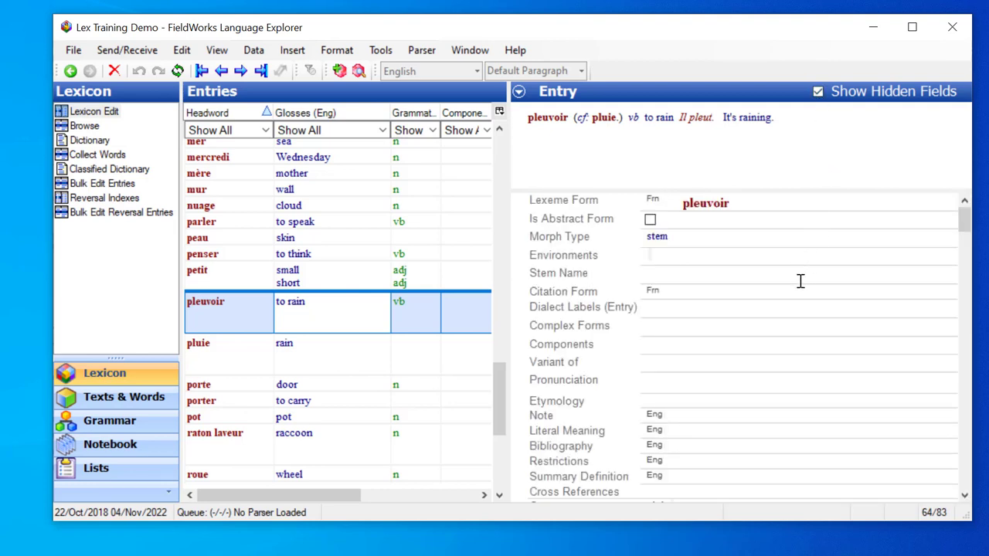
pyautogui.scroll(-2, 787, 349)
pyautogui.scroll(-2, 786, 349)
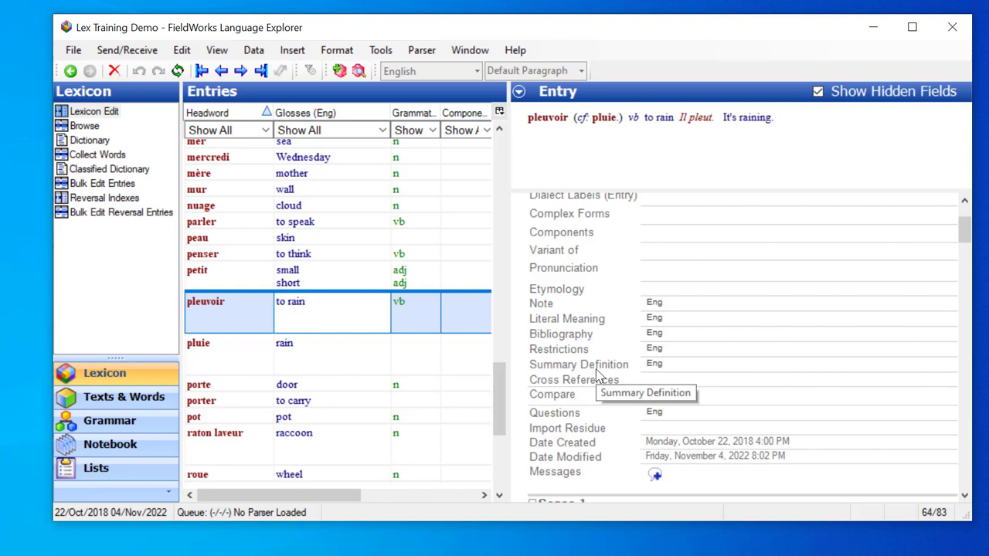
pyautogui.click(559, 372)
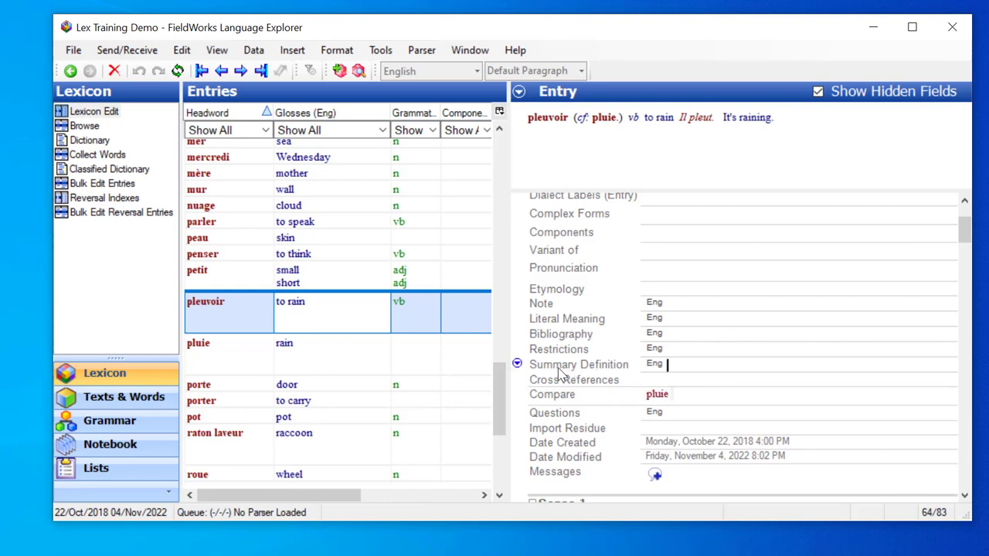
pyautogui.click(516, 364)
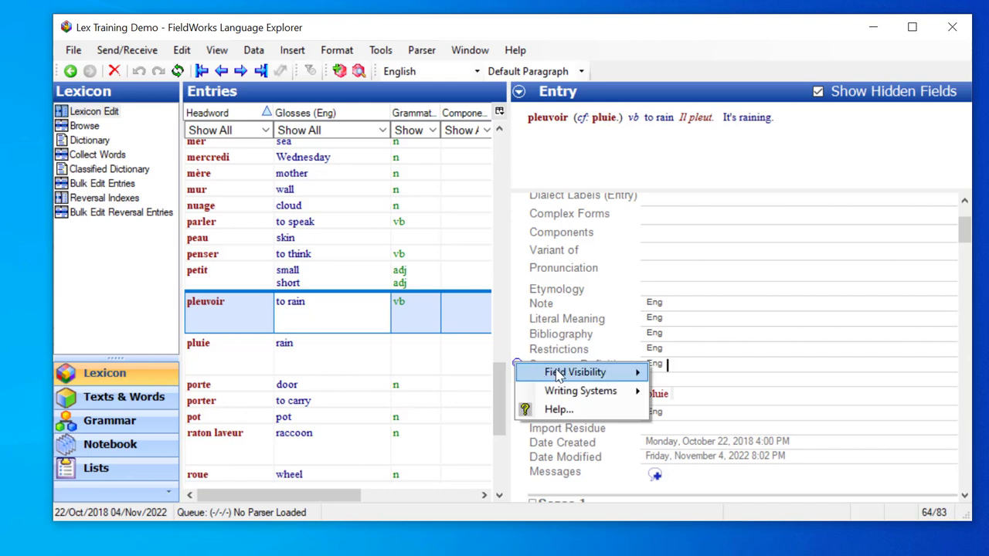
pyautogui.moveTo(558, 373)
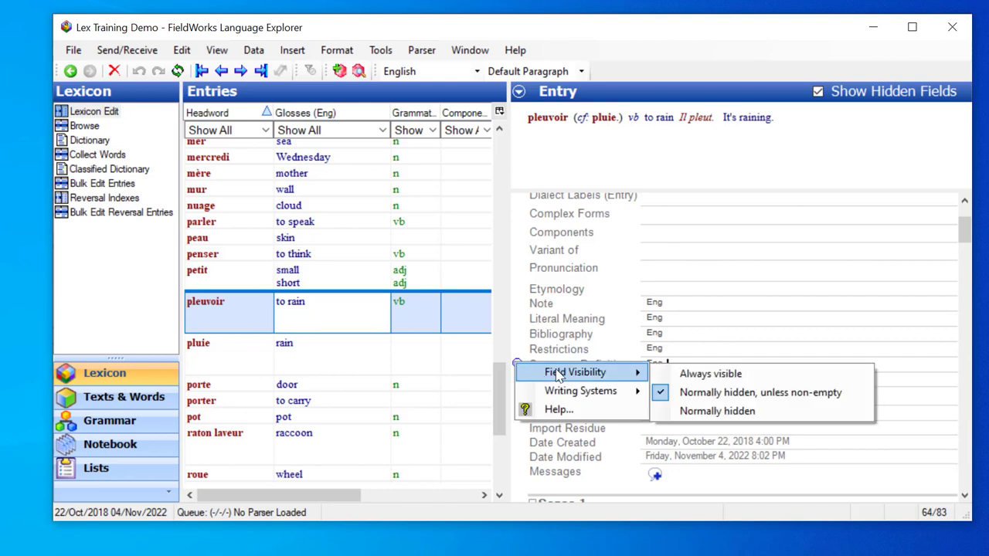
pyautogui.click(734, 306)
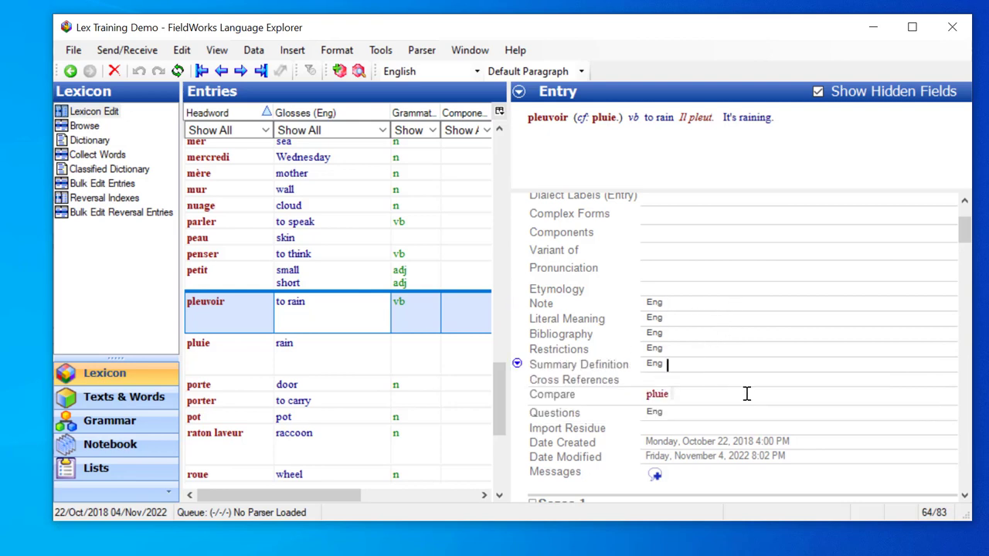
# - Enter "to rain" as pleuvoir's Summary Definition and go to the cross-referenced pluie entry
pyautogui.write('to rain')
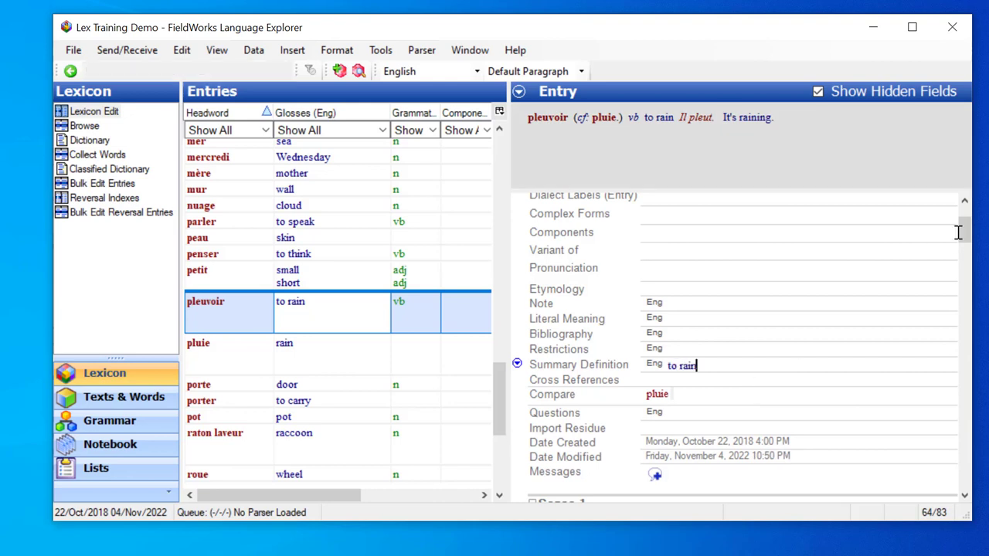
pyautogui.moveTo(964, 226); pyautogui.dragTo(964, 244)
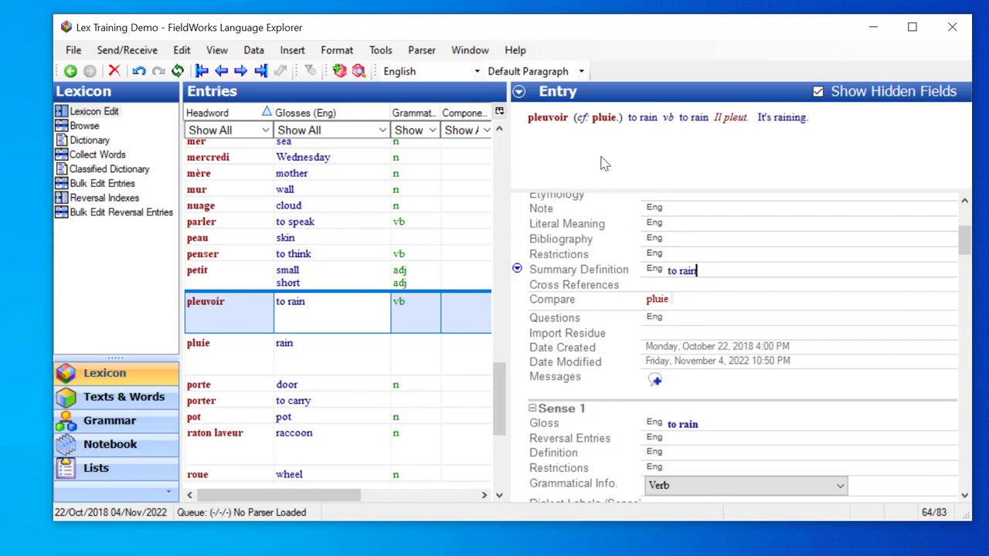
pyautogui.click(604, 118)
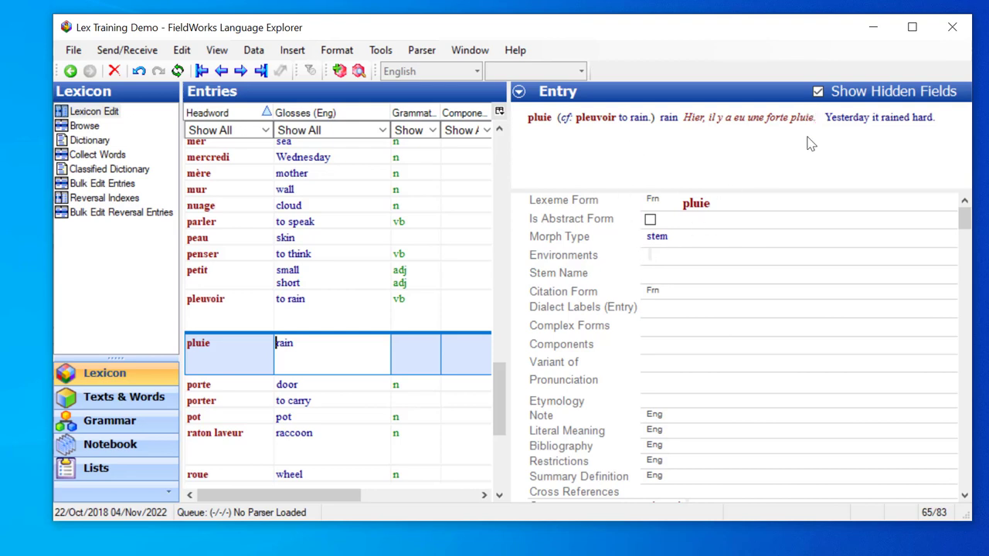
# - Enter "rain" as pluie's Summary Definition and turn off the display of hidden fields
pyautogui.scroll(-3, 726, 392)
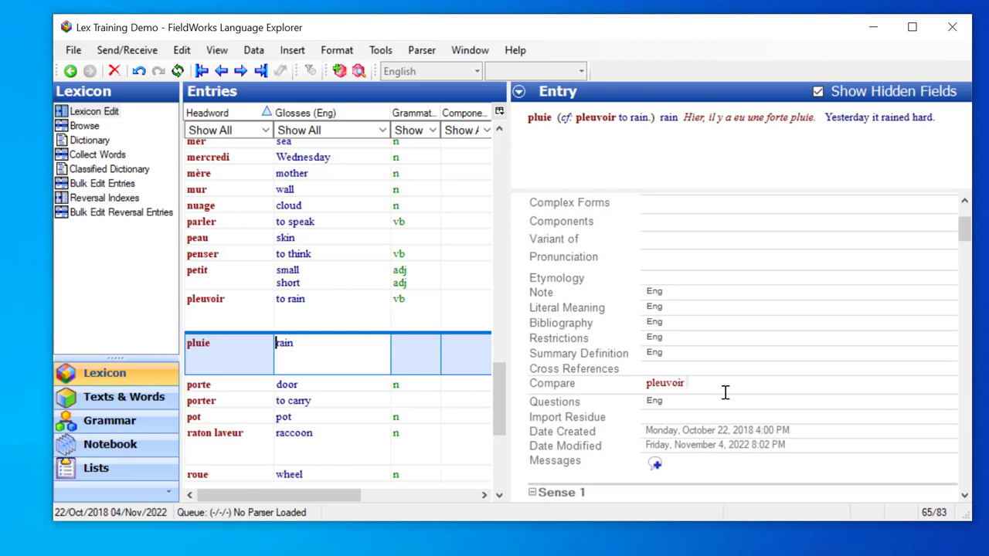
pyautogui.click(688, 353)
pyautogui.scroll(-2, 765, 349)
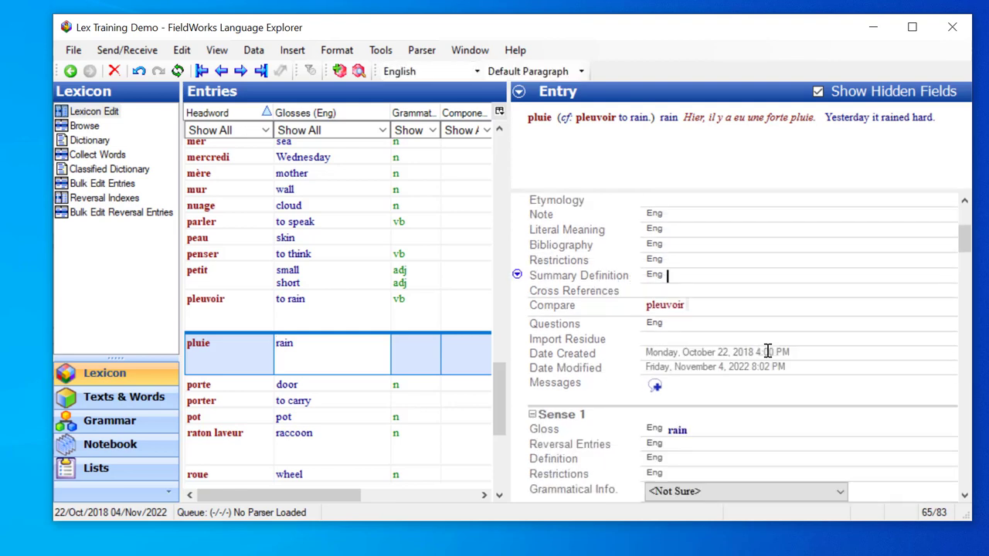
pyautogui.write('rain')
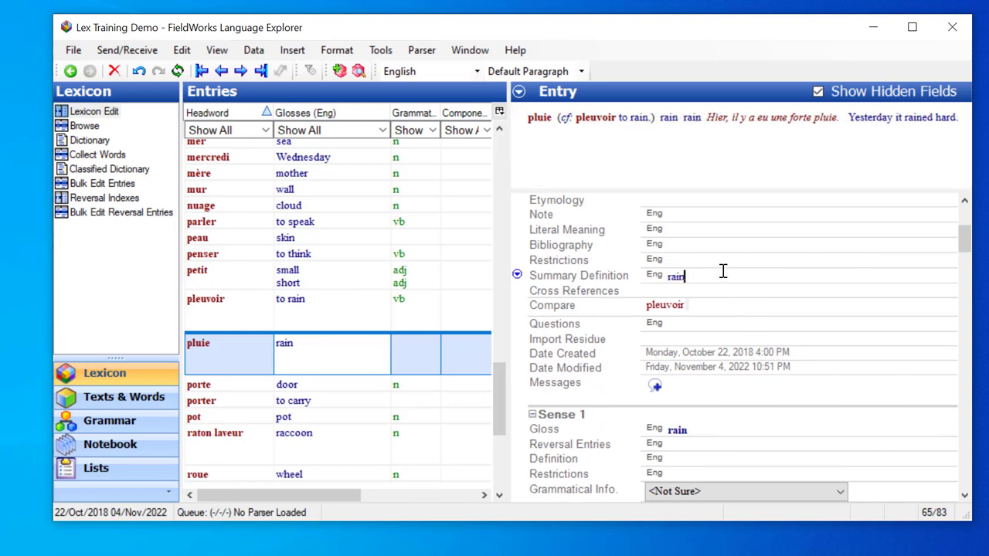
pyautogui.click(818, 92)
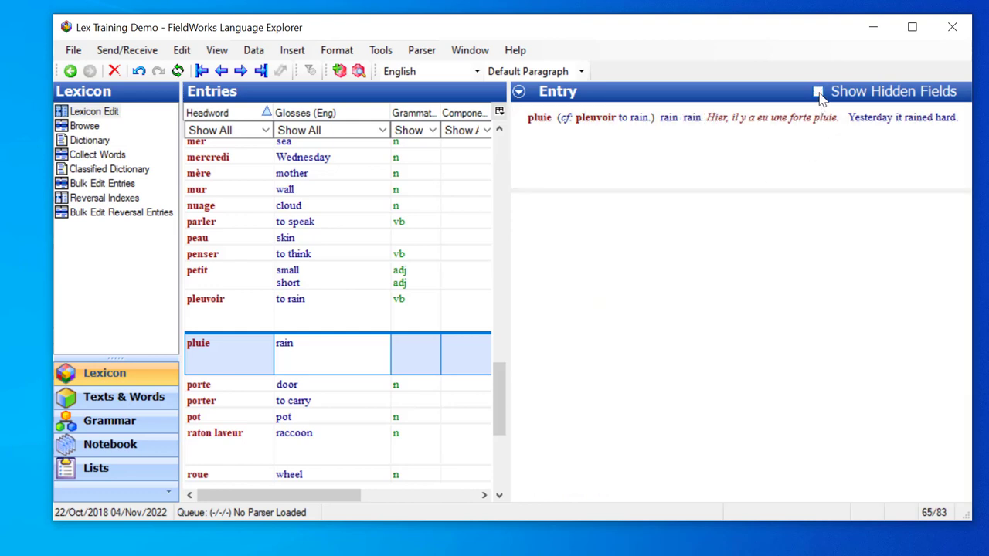
pyautogui.scroll(2, 743, 231)
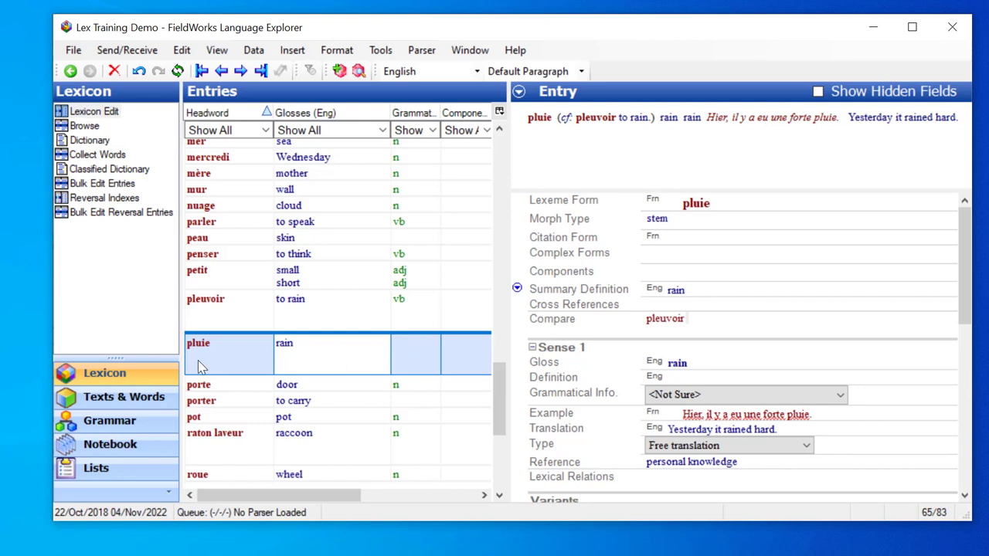
# - Review how the related words appear in the petit and pleuvoir entries
pyautogui.click(206, 278)
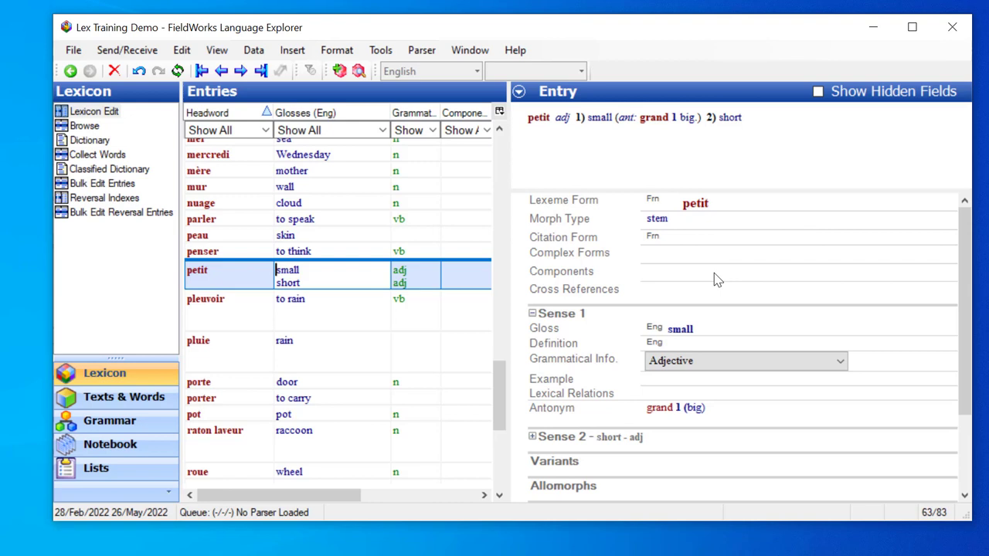
pyautogui.click(215, 316)
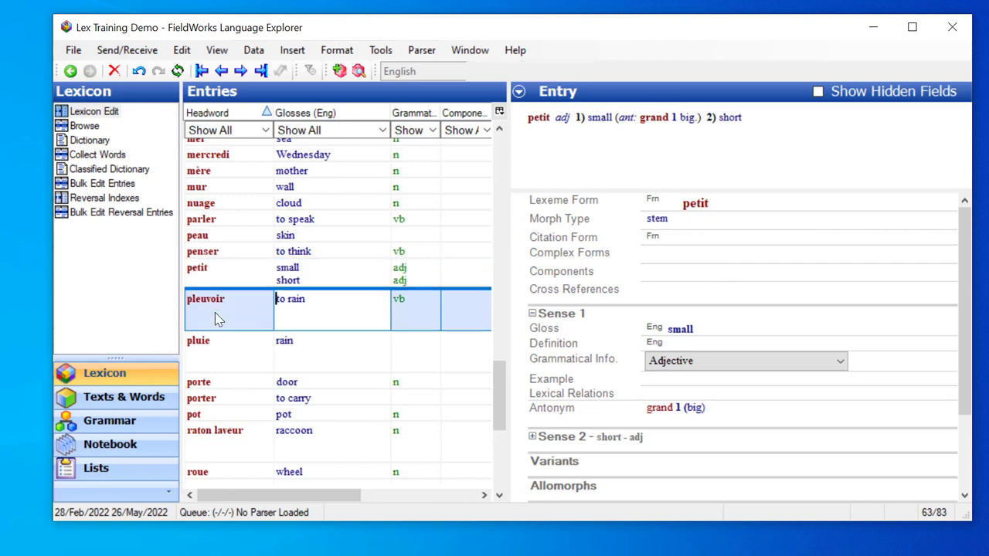